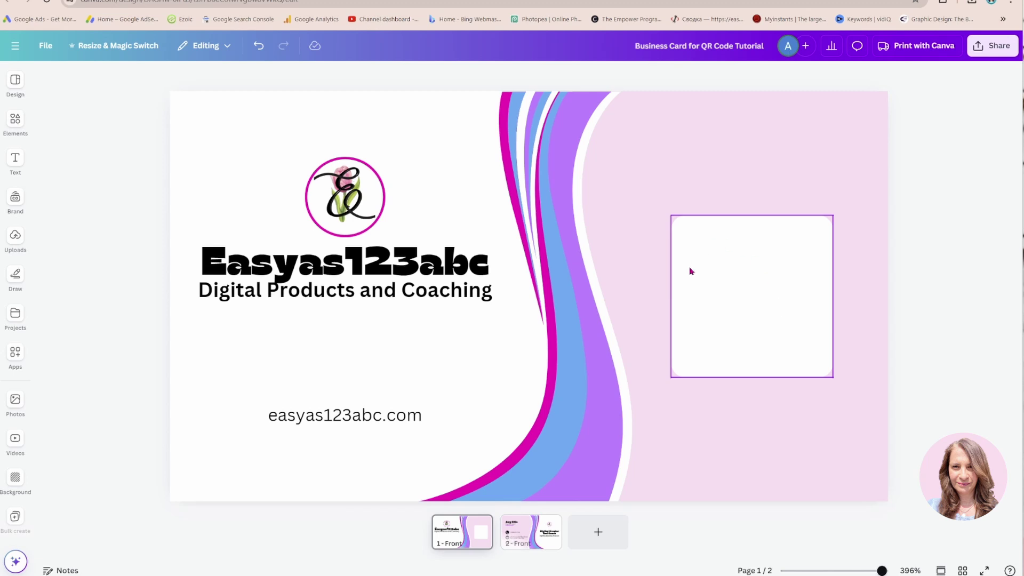
{"action": "left_click", "coordinate": [535, 531]}
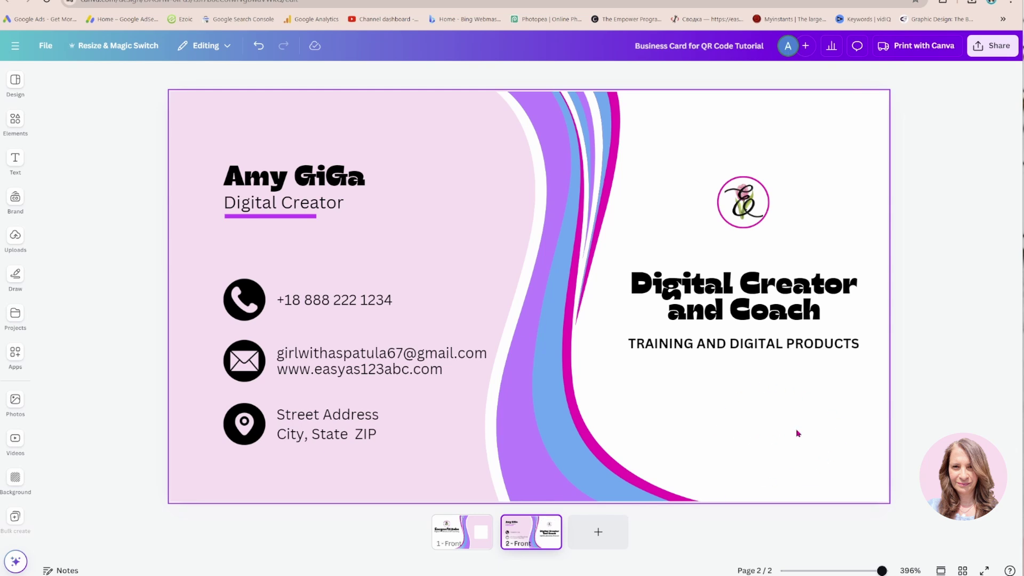
{"action": "left_click", "coordinate": [466, 539]}
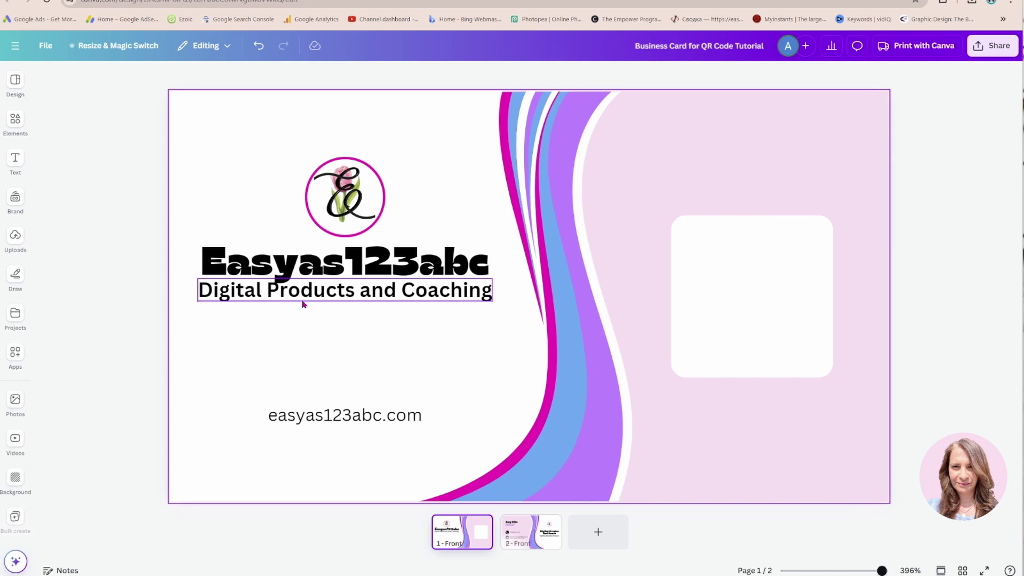
Step: Search the Apps library for 'qr code' and open the Dynamic QR Codes app
{"action": "left_click", "coordinate": [15, 357]}
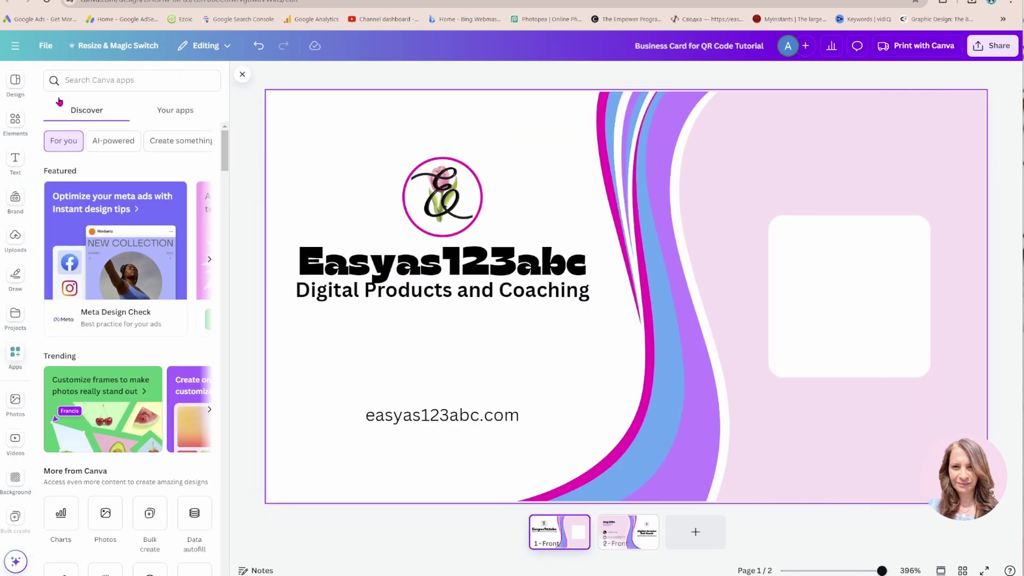
{"action": "left_click", "coordinate": [85, 83]}
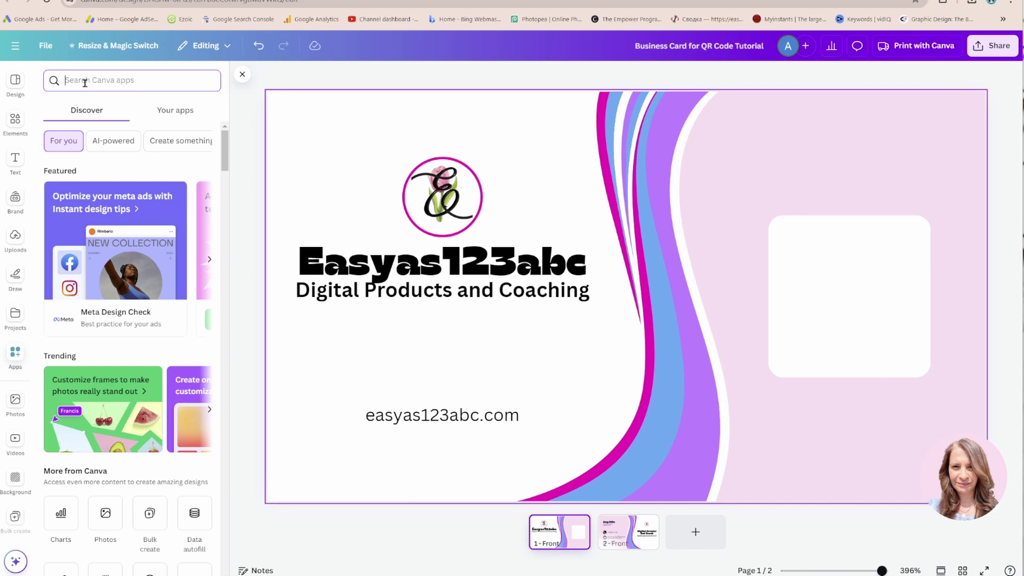
{"action": "type", "text": "qr co"}
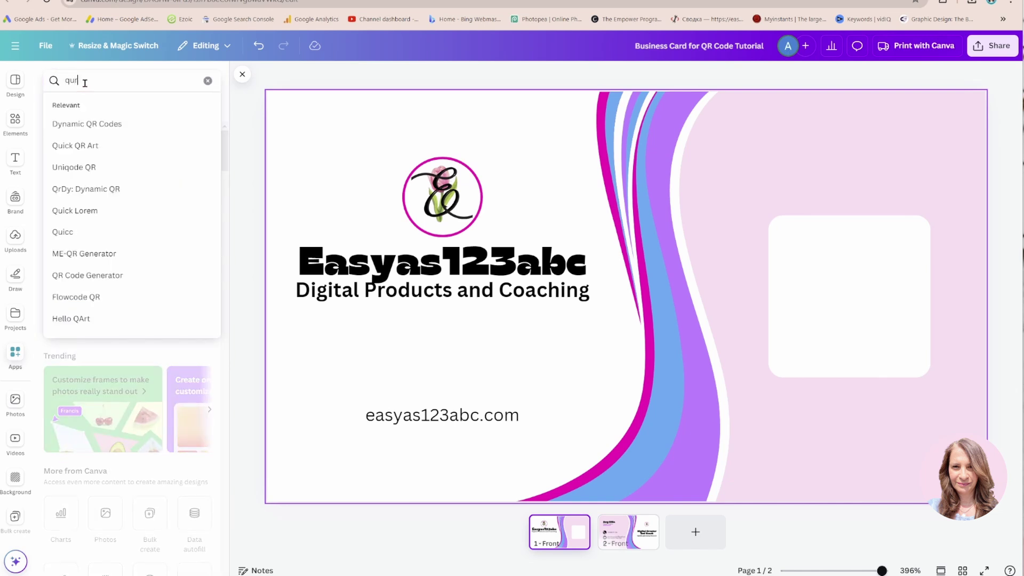
{"action": "type", "text": "de"}
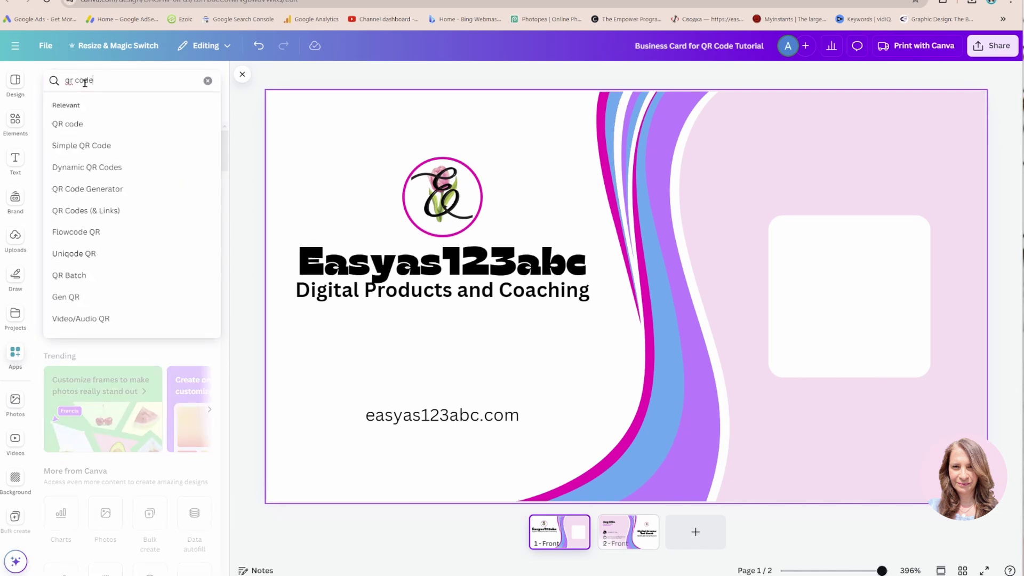
{"action": "key", "text": "Return"}
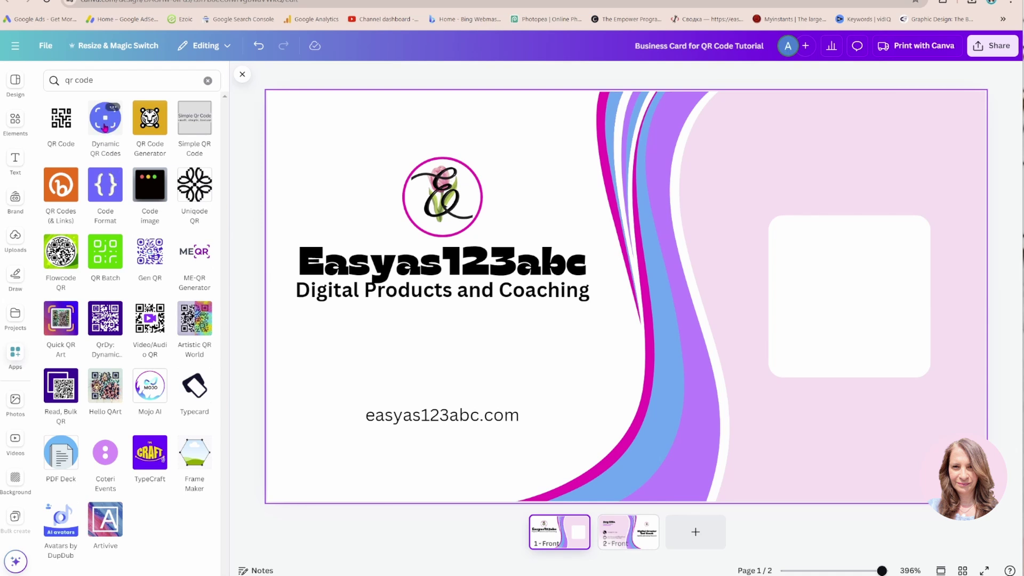
{"action": "left_click", "coordinate": [105, 127]}
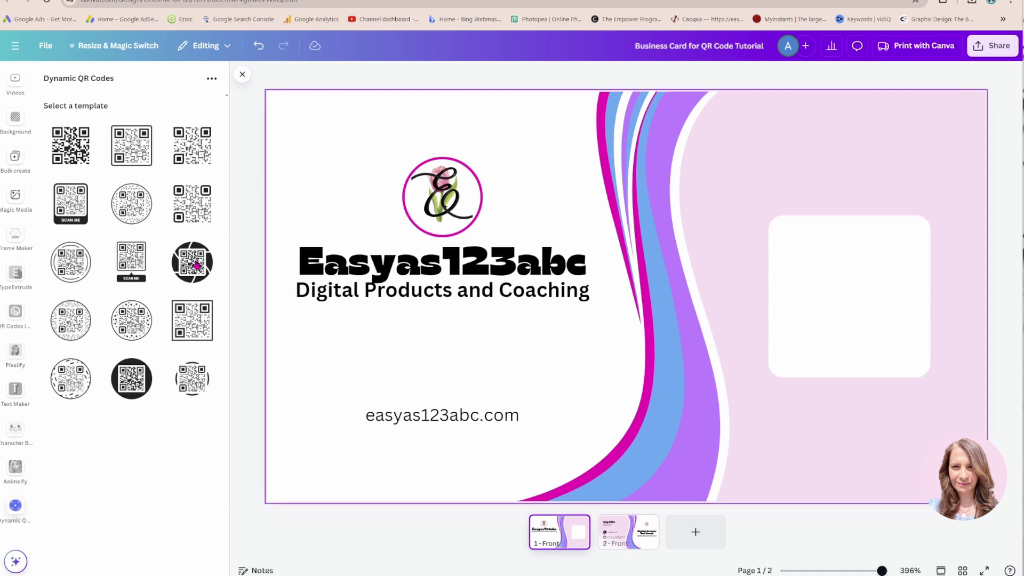
Step: Choose the dark circular-framed QR code template
{"action": "left_click", "coordinate": [196, 264]}
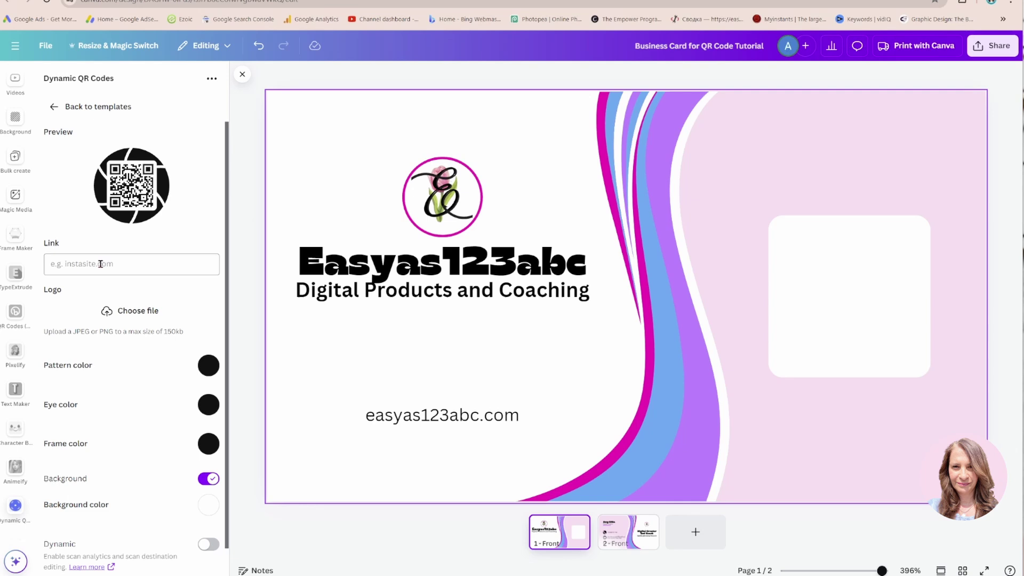
Step: Set the QR link to easyas123abc.com and upload Explore Start Here 2.png as its centre logo
{"action": "left_click", "coordinate": [139, 265]}
{"action": "type", "text": "easyas123abc.com"}
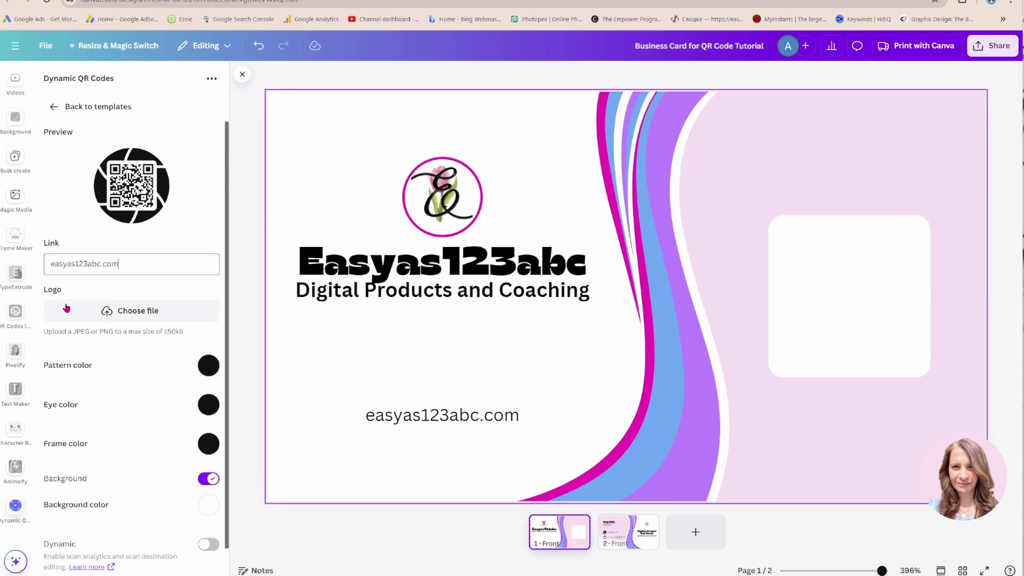
{"action": "left_click", "coordinate": [126, 316]}
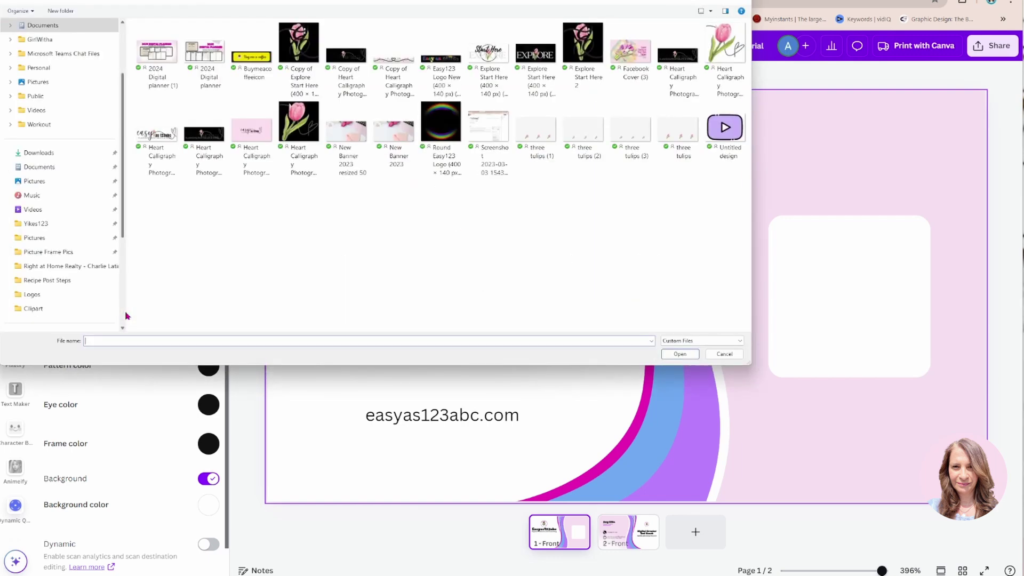
{"action": "left_click", "coordinate": [582, 53]}
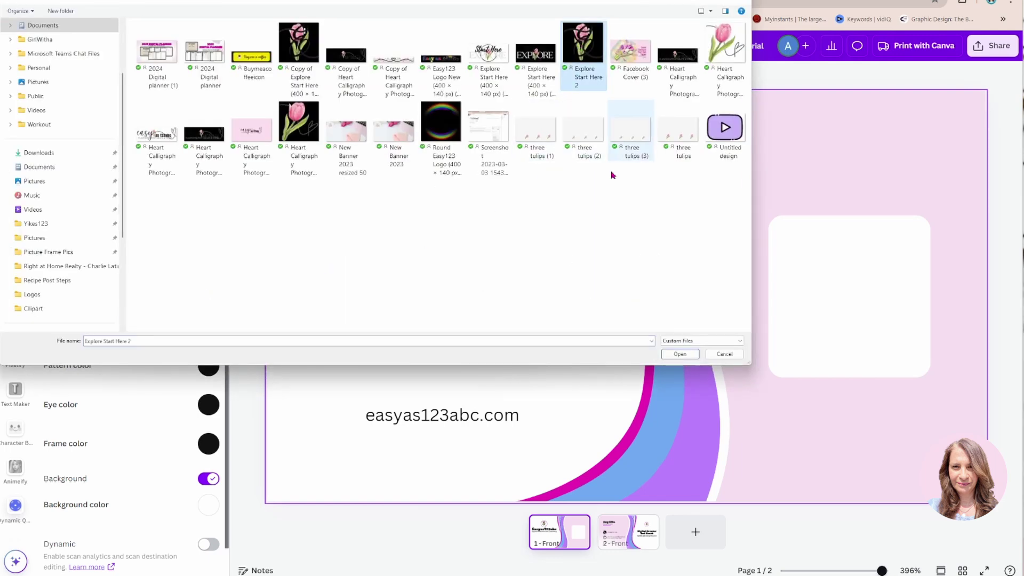
{"action": "left_click", "coordinate": [684, 356]}
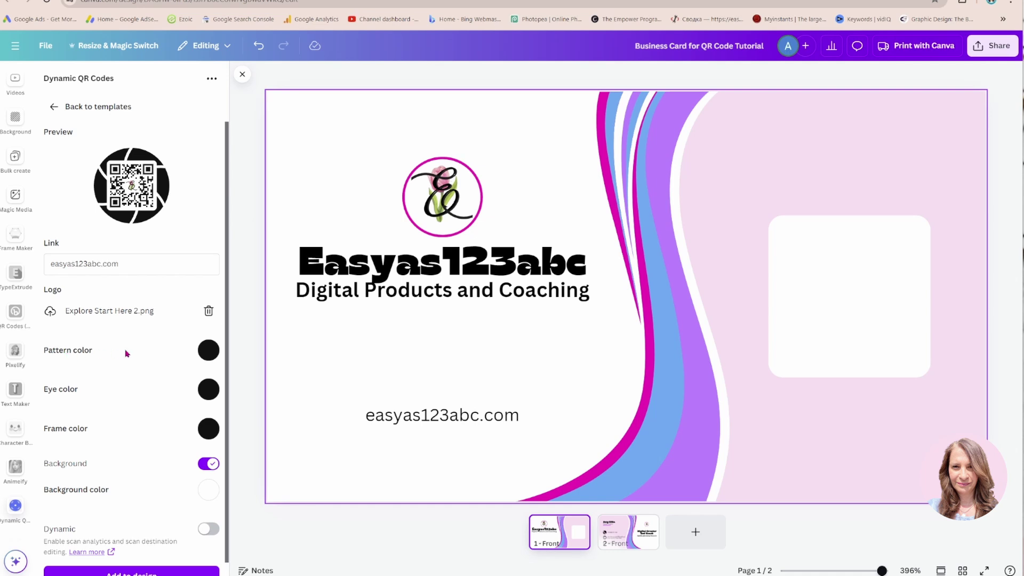
Step: Colour the QR code pattern pink (#E40698)
{"action": "left_click", "coordinate": [208, 351]}
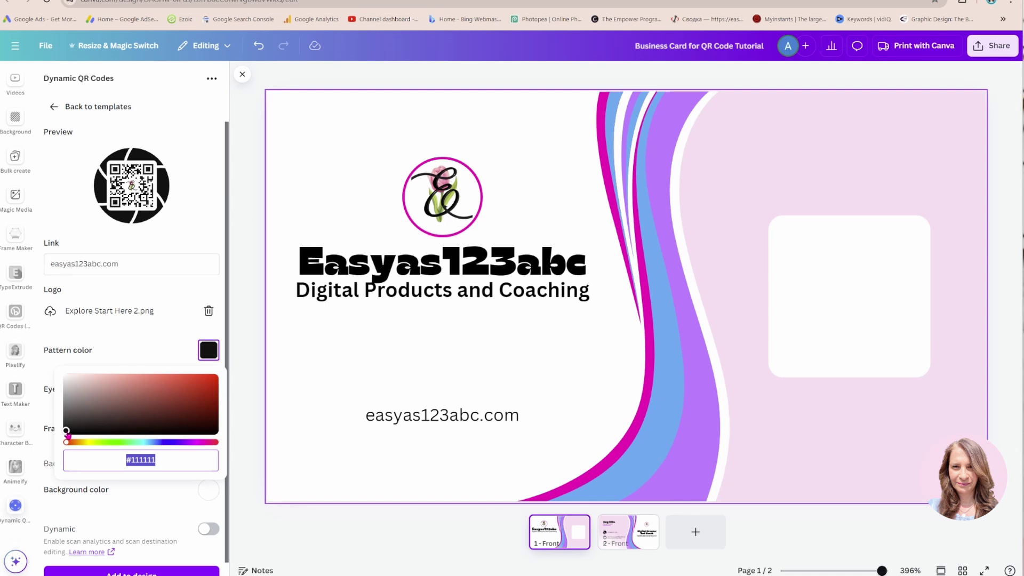
{"action": "left_click_drag", "start_coordinate": [66, 442], "coordinate": [198, 447]}
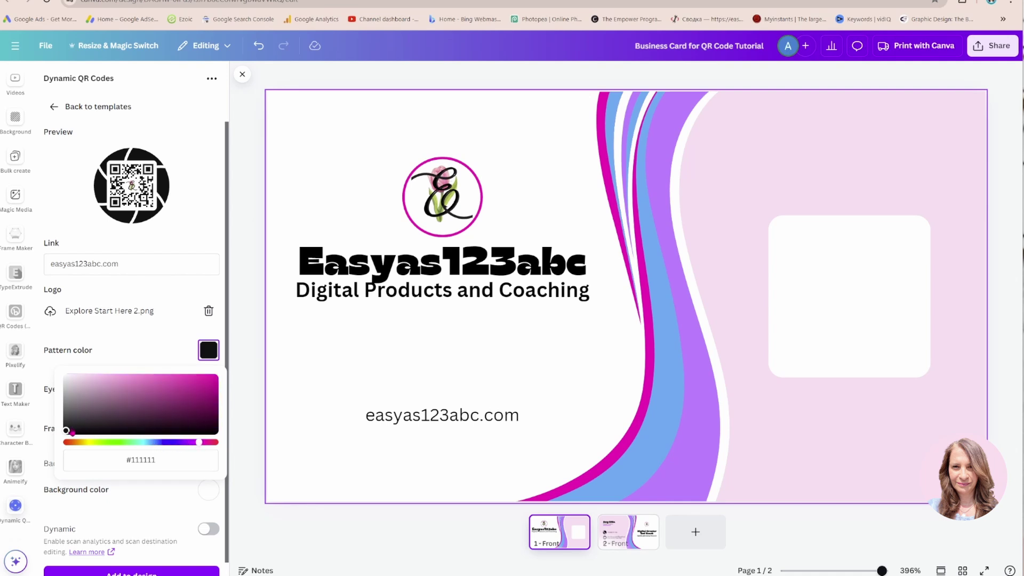
{"action": "left_click_drag", "start_coordinate": [67, 430], "coordinate": [214, 380]}
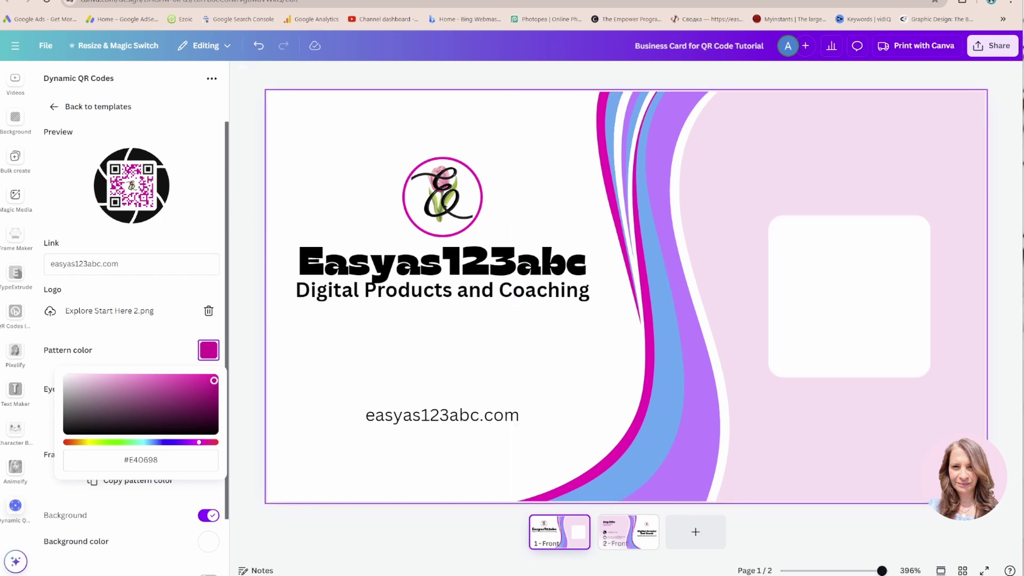
{"action": "left_click", "coordinate": [170, 343]}
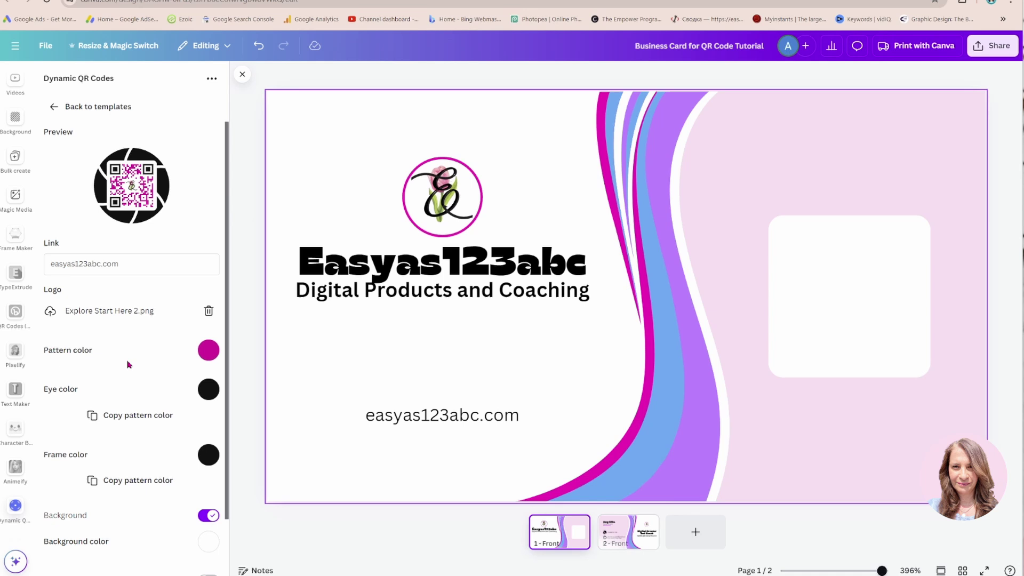
Step: Make the QR code eyes grey (#7D7A7A)
{"action": "left_click", "coordinate": [209, 392]}
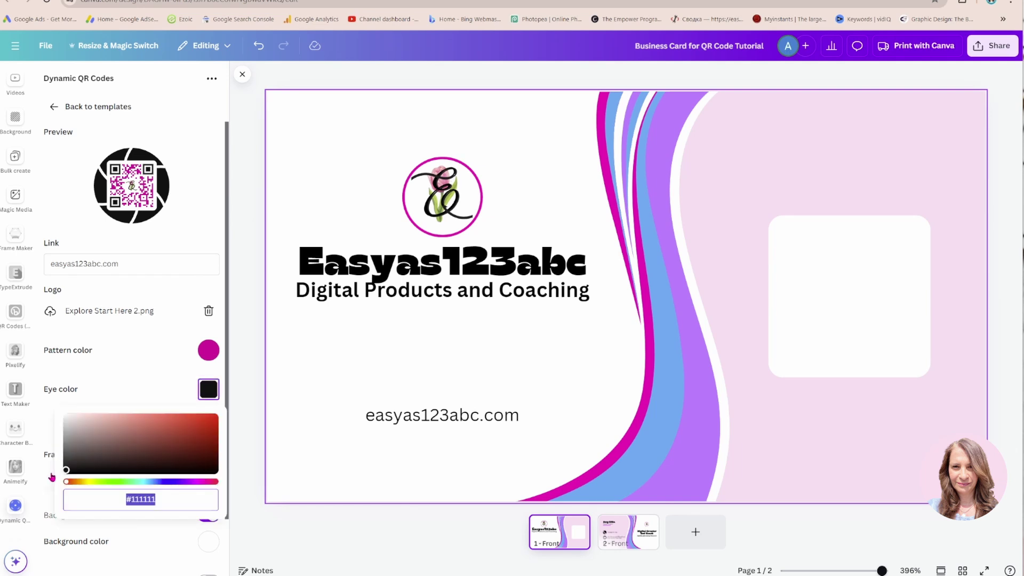
{"action": "left_click_drag", "start_coordinate": [66, 471], "coordinate": [68, 445]}
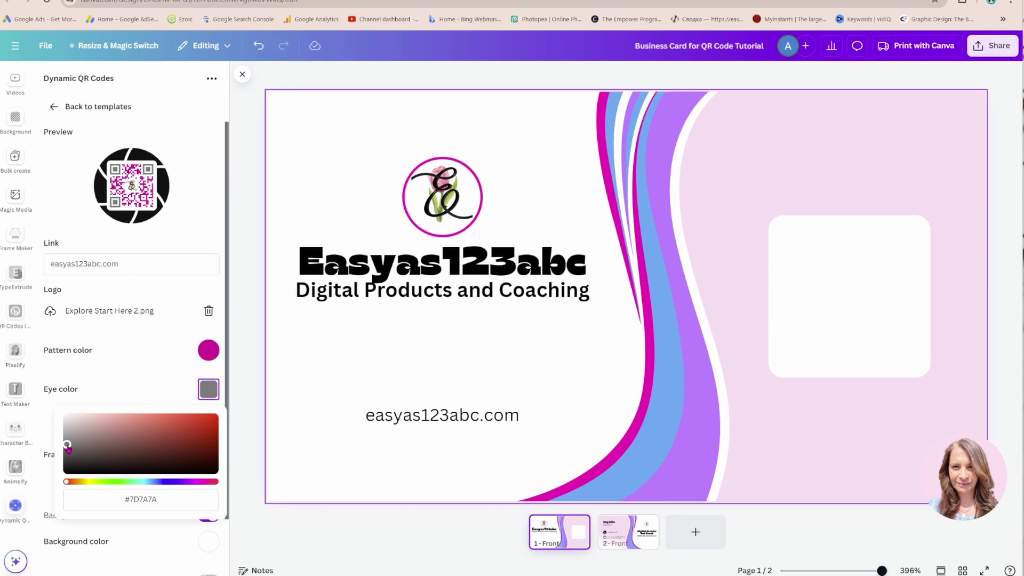
{"action": "left_click", "coordinate": [104, 378]}
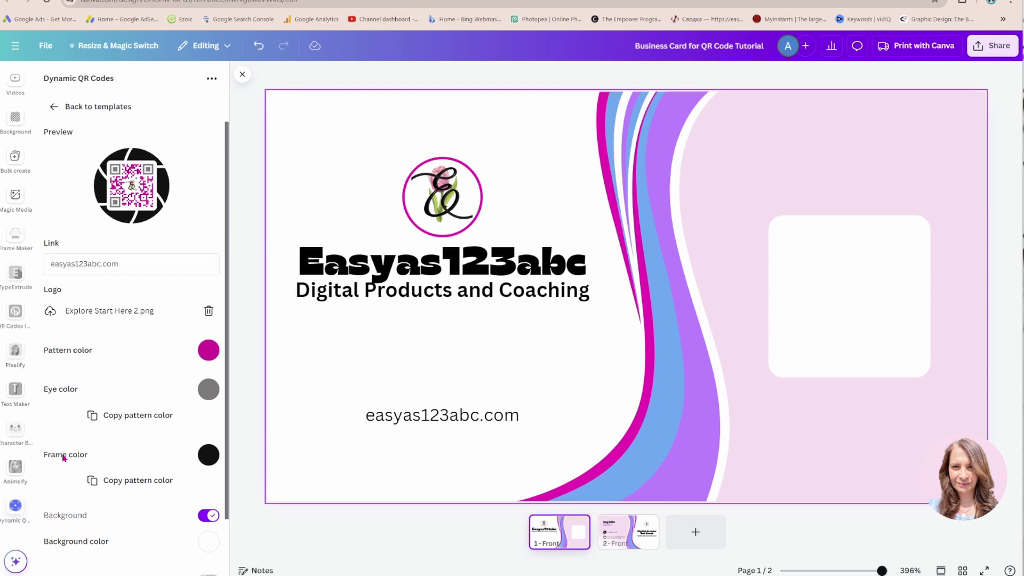
Step: Change the QR frame colour from black to a soft light violet
{"action": "left_click", "coordinate": [206, 455]}
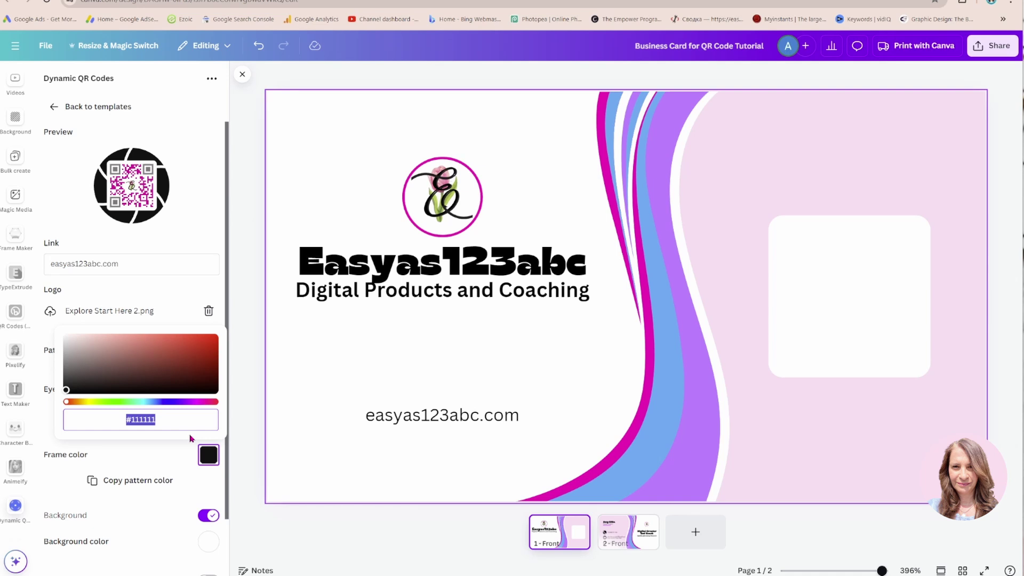
{"action": "left_click_drag", "start_coordinate": [68, 402], "coordinate": [176, 412]}
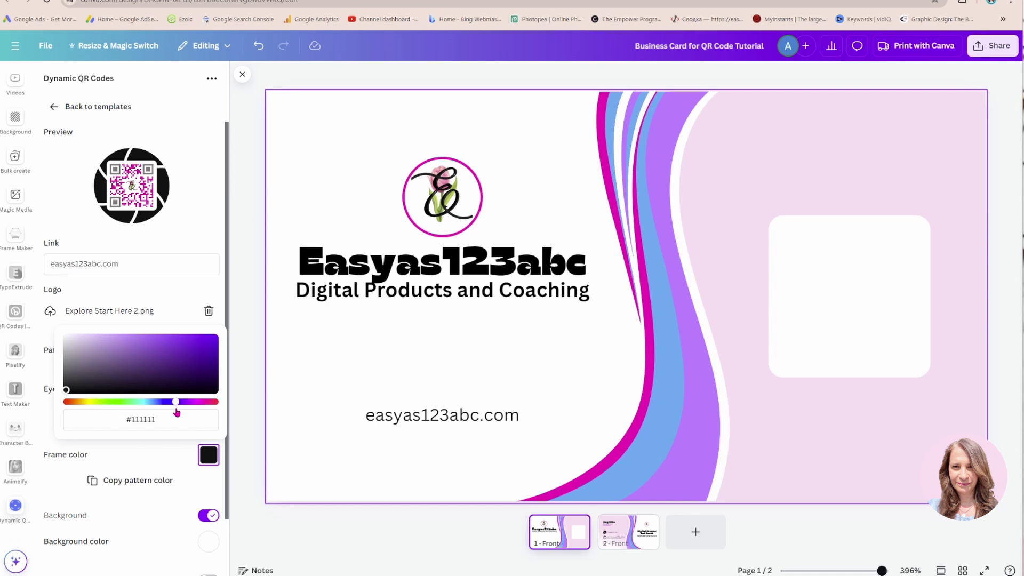
{"action": "left_click_drag", "start_coordinate": [68, 392], "coordinate": [120, 337]}
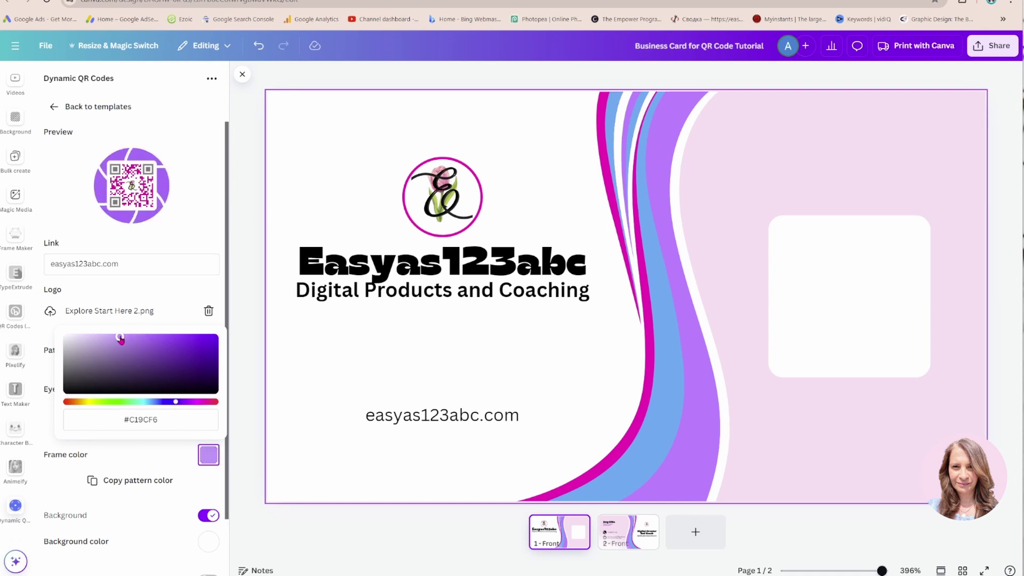
{"action": "left_click", "coordinate": [149, 311]}
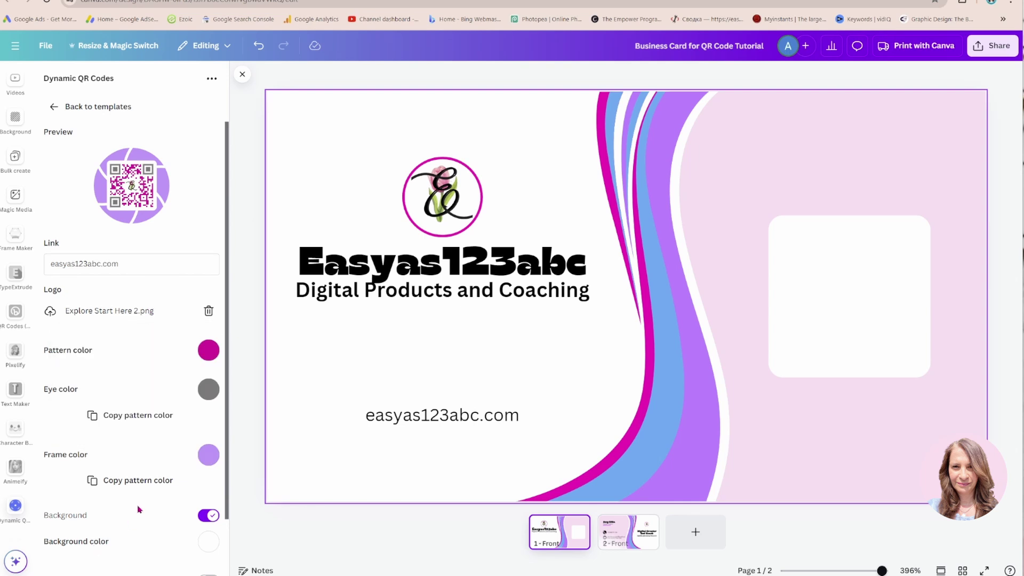
Step: Set the QR code background colour to white
{"action": "left_click", "coordinate": [207, 543]}
{"action": "left_click", "coordinate": [66, 424]}
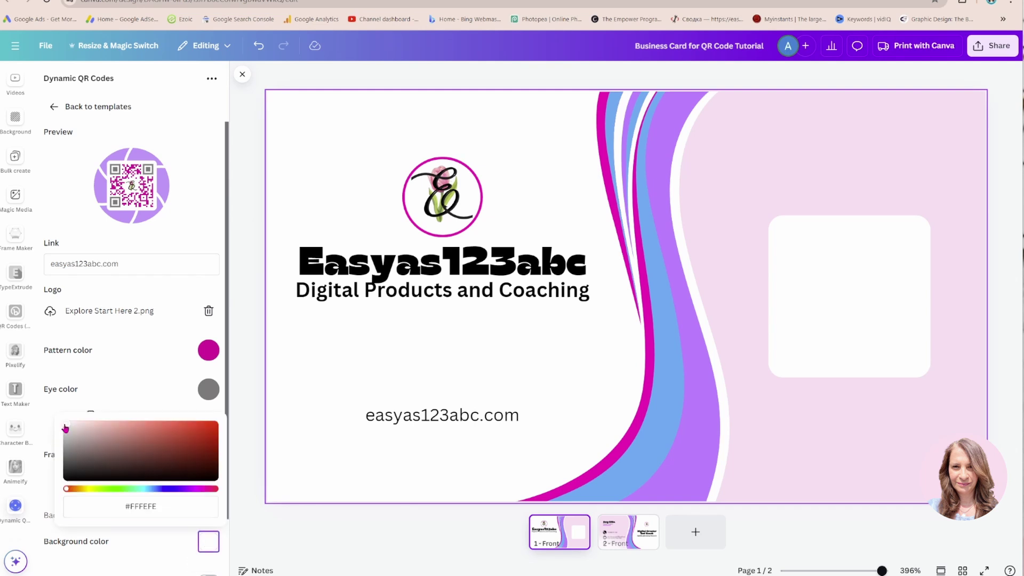
{"action": "mouse_move", "coordinate": [66, 423]}
{"action": "left_mouse_down"}
{"action": "mouse_move", "coordinate": [111, 434]}
{"action": "mouse_move", "coordinate": [67, 421]}
{"action": "left_mouse_up"}
{"action": "left_click", "coordinate": [48, 533]}
{"action": "scroll", "coordinate": [116, 522], "scroll_direction": "down", "scroll_amount": 1}
{"action": "scroll", "coordinate": [117, 522], "scroll_direction": "down", "scroll_amount": 1}
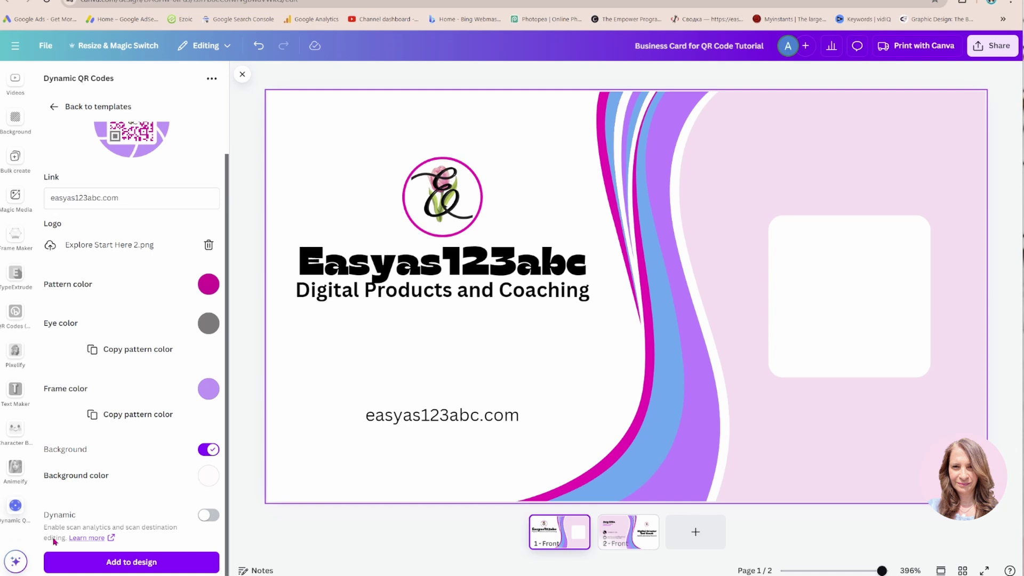
{"action": "scroll", "coordinate": [125, 357], "scroll_direction": "up", "scroll_amount": 3}
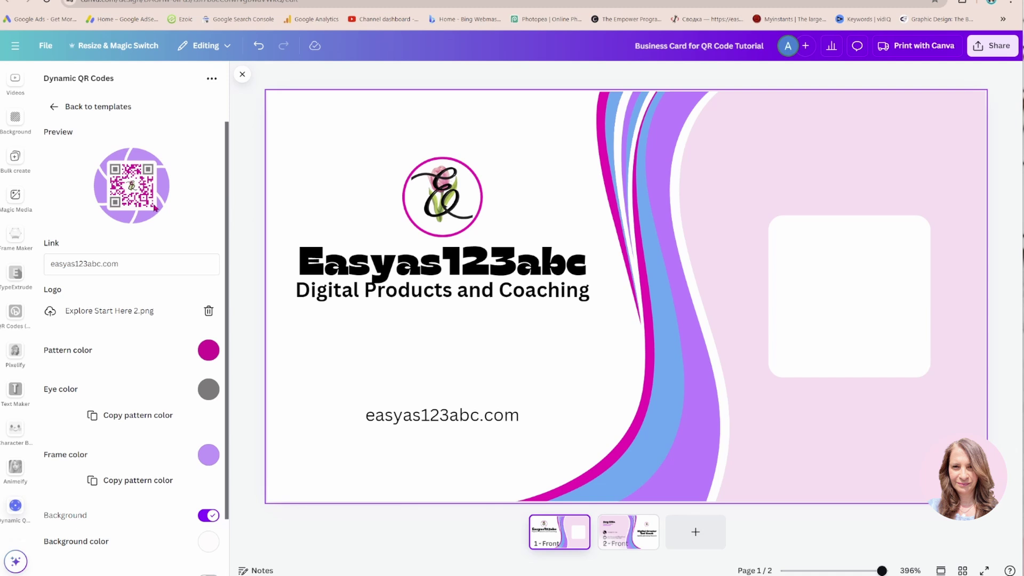
{"action": "scroll", "coordinate": [155, 337], "scroll_direction": "down", "scroll_amount": 3}
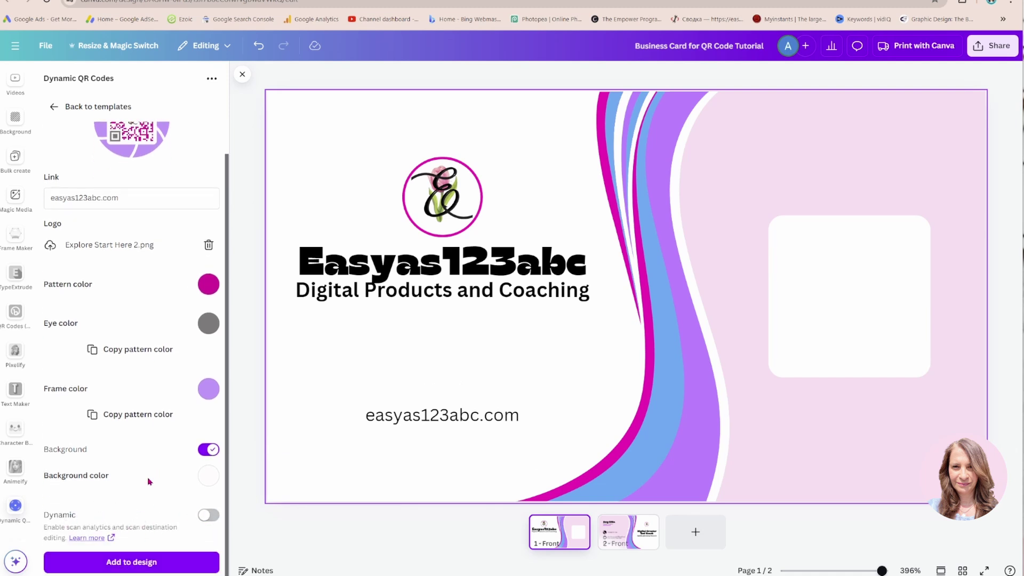
{"action": "scroll", "coordinate": [101, 560], "scroll_direction": "up", "scroll_amount": 3}
{"action": "scroll", "coordinate": [110, 528], "scroll_direction": "down", "scroll_amount": 3}
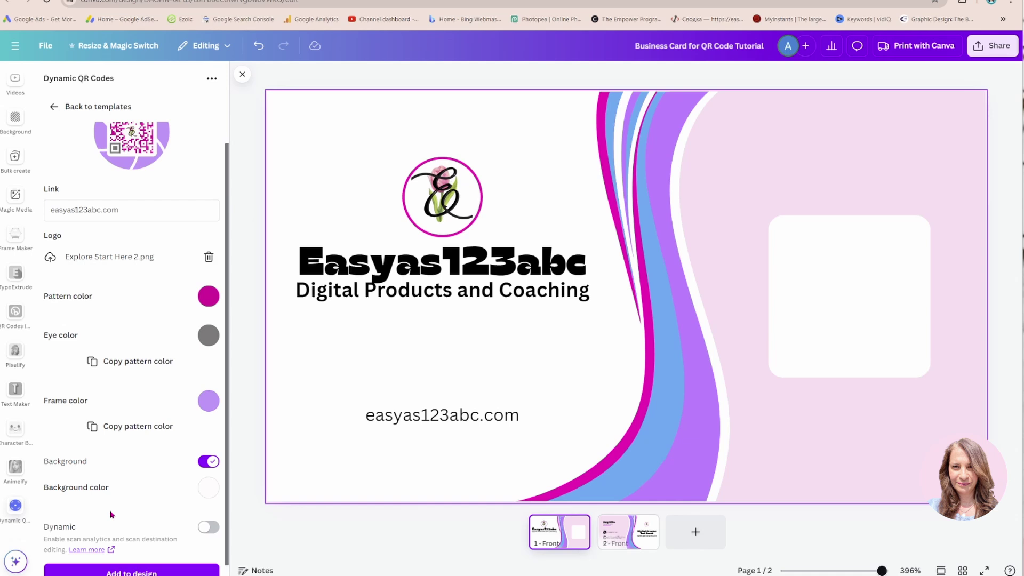
{"action": "scroll", "coordinate": [110, 516], "scroll_direction": "up", "scroll_amount": 3}
{"action": "scroll", "coordinate": [111, 514], "scroll_direction": "down", "scroll_amount": 3}
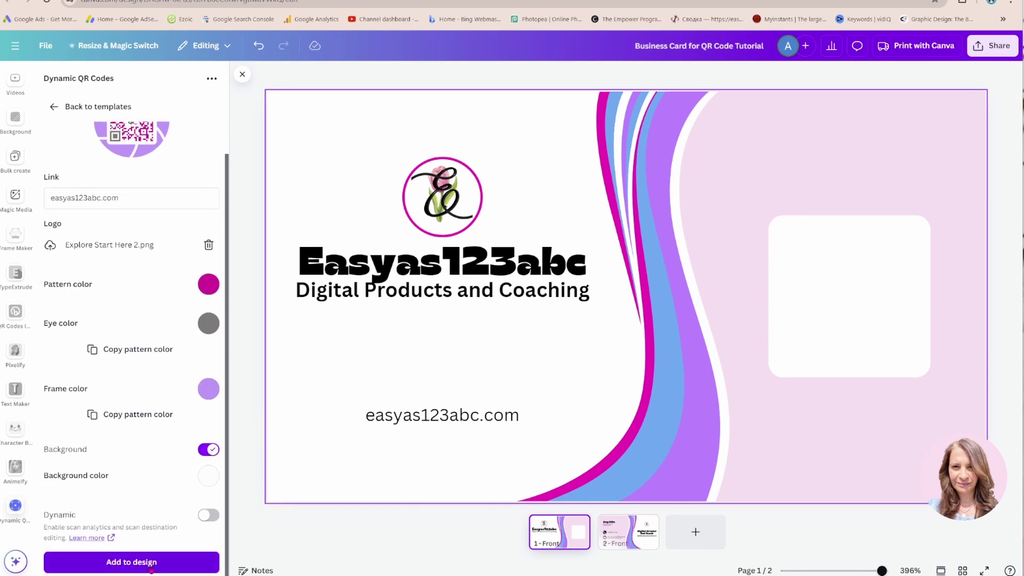
Step: Add the QR code to the card, then resize and centre it inside page 1's white box
{"action": "left_click", "coordinate": [152, 568]}
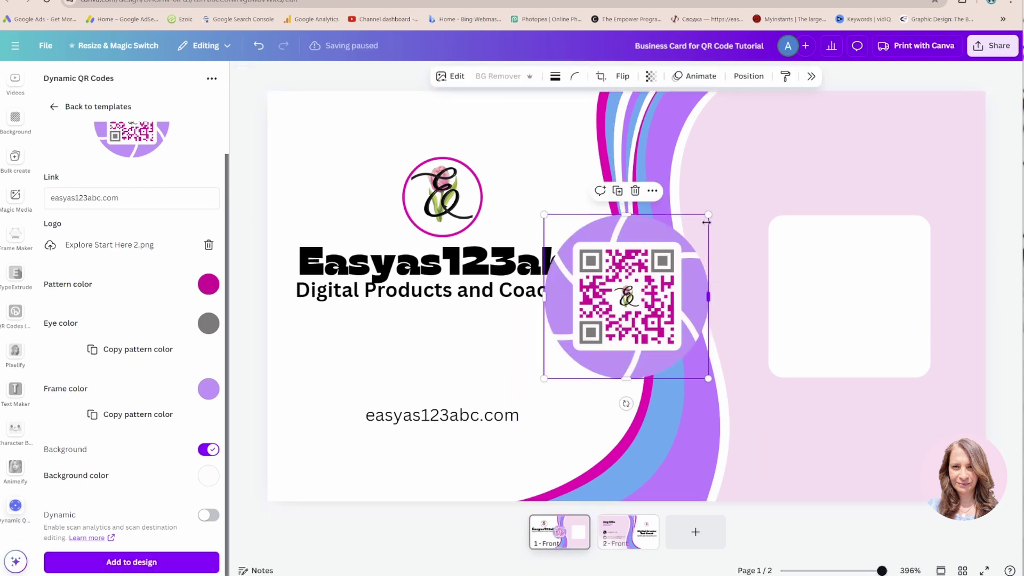
{"action": "left_click_drag", "start_coordinate": [708, 215], "coordinate": [665, 259]}
{"action": "left_click_drag", "start_coordinate": [599, 323], "coordinate": [847, 295]}
{"action": "left_click_drag", "start_coordinate": [793, 350], "coordinate": [780, 361]}
{"action": "left_click_drag", "start_coordinate": [845, 337], "coordinate": [848, 336]}
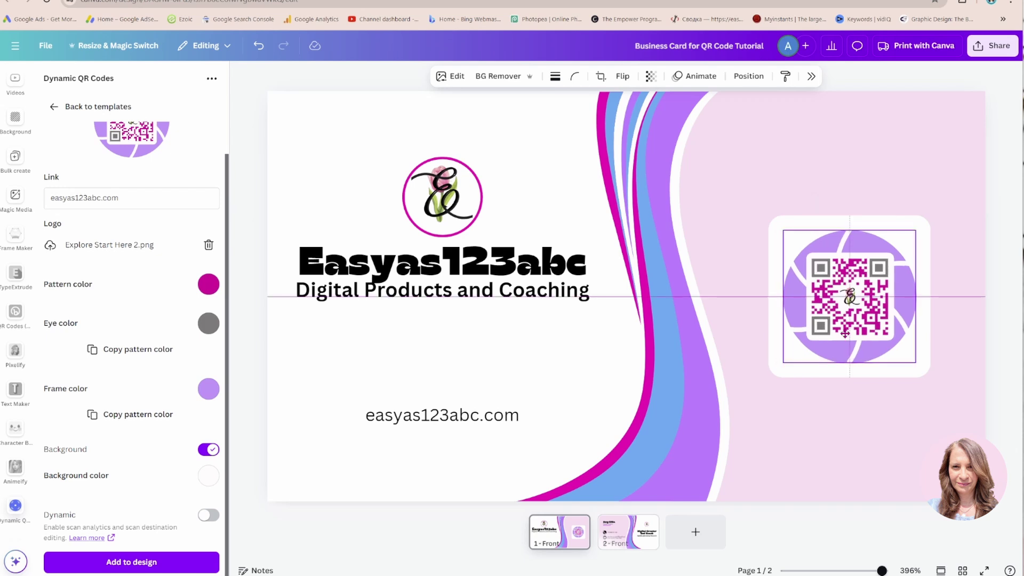
{"action": "left_click", "coordinate": [827, 422]}
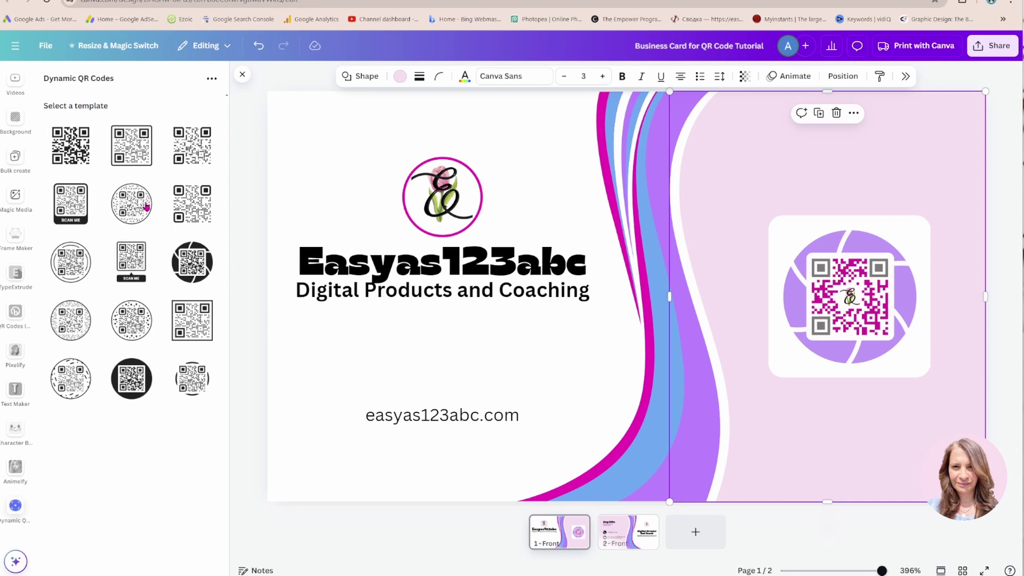
Step: Switch to the card back (page 2) and search the apps for 'bulk qr'
{"action": "left_click", "coordinate": [630, 533]}
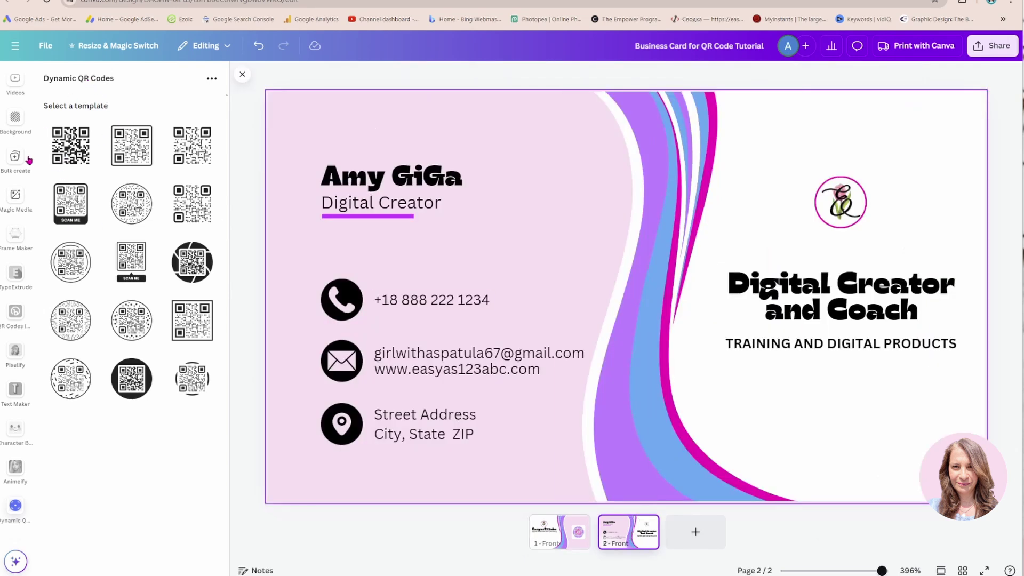
{"action": "scroll", "coordinate": [12, 299], "scroll_direction": "up", "scroll_amount": 3}
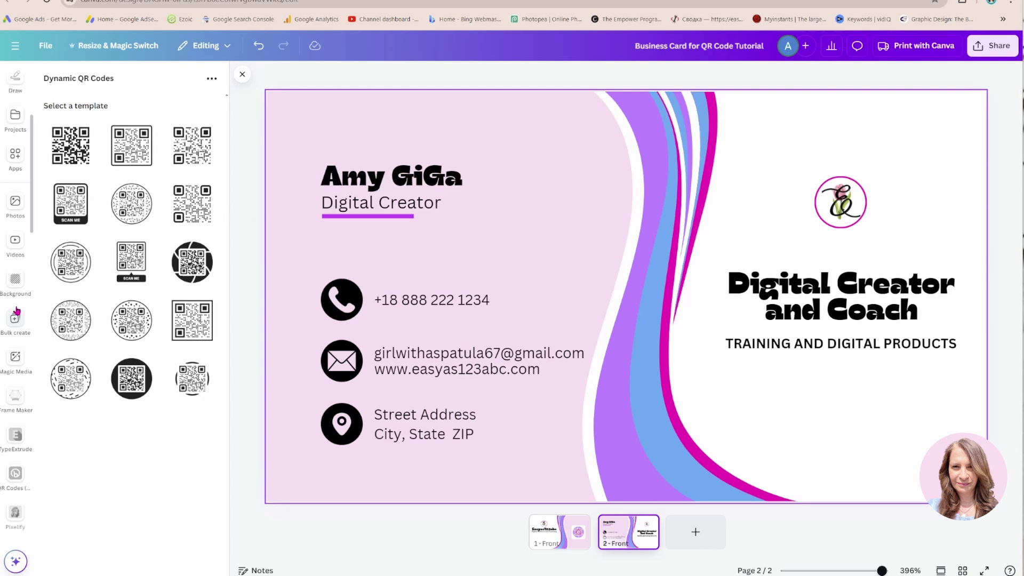
{"action": "left_click", "coordinate": [14, 157]}
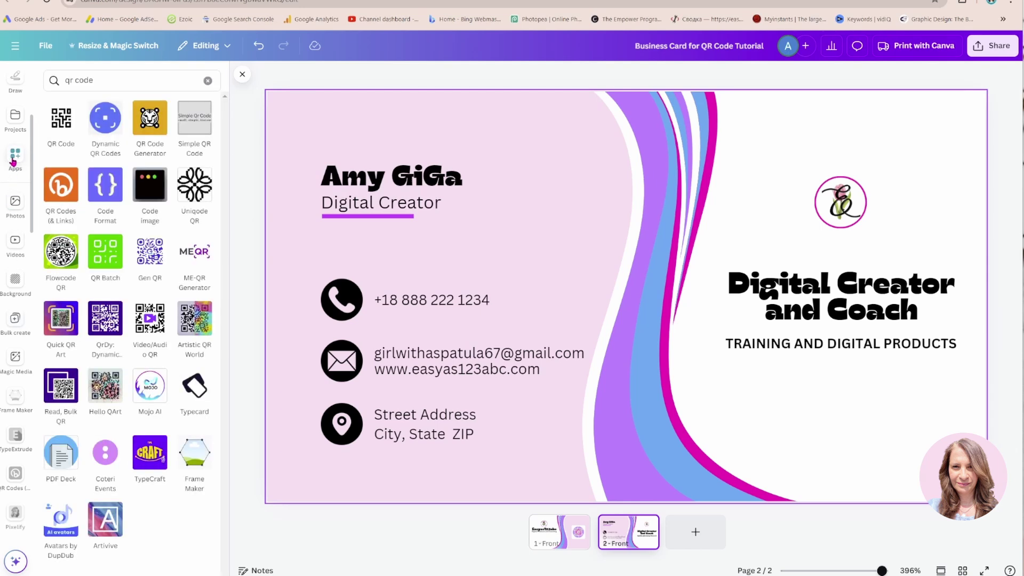
{"action": "left_click", "coordinate": [131, 80]}
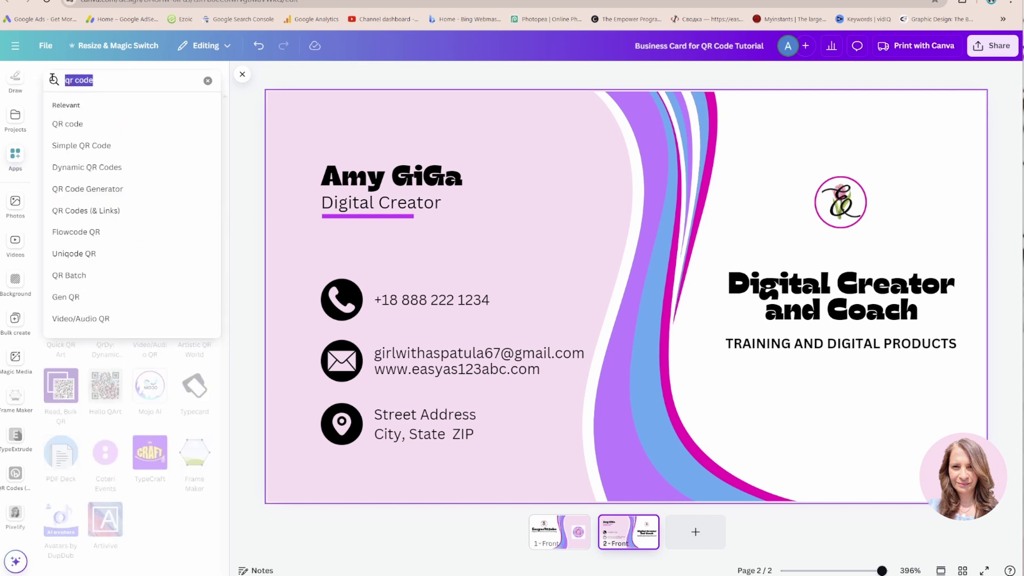
{"action": "type", "text": "bulk"}
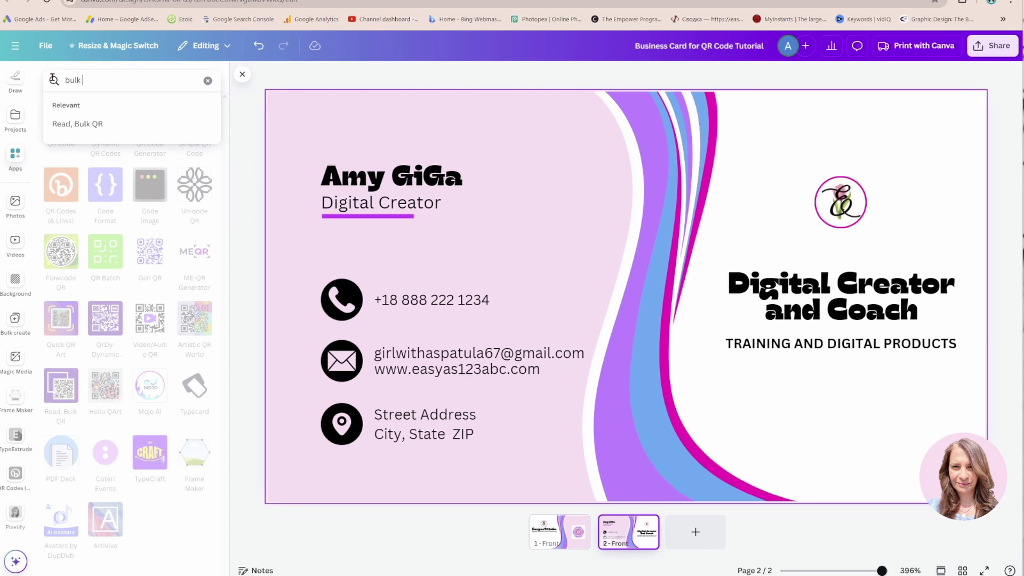
{"action": "type", "text": " qr"}
{"action": "key", "text": "Return"}
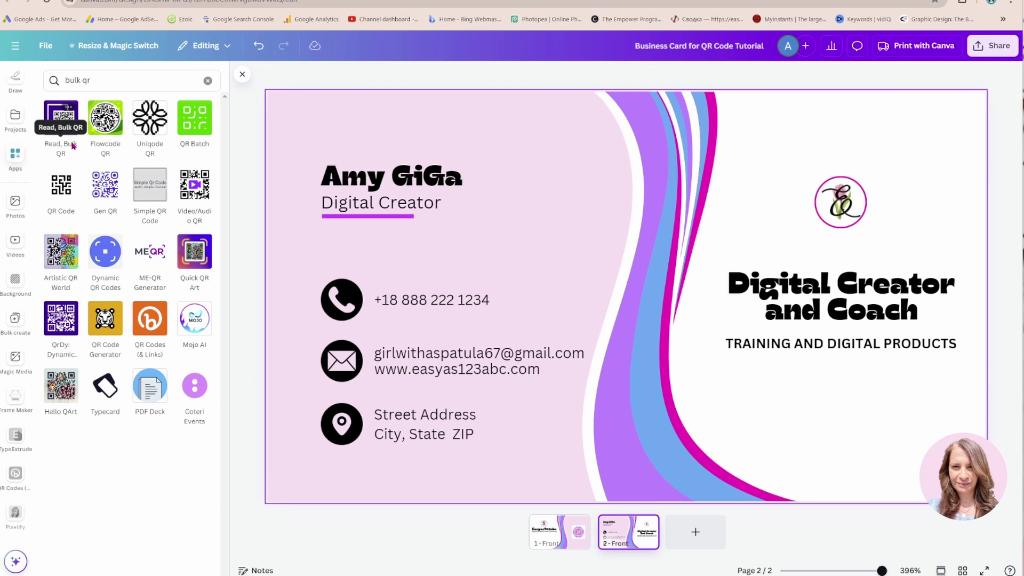
Step: Open the Read, Bulk QR app and enter easyas123abc.com as the link
{"action": "left_click", "coordinate": [63, 114]}
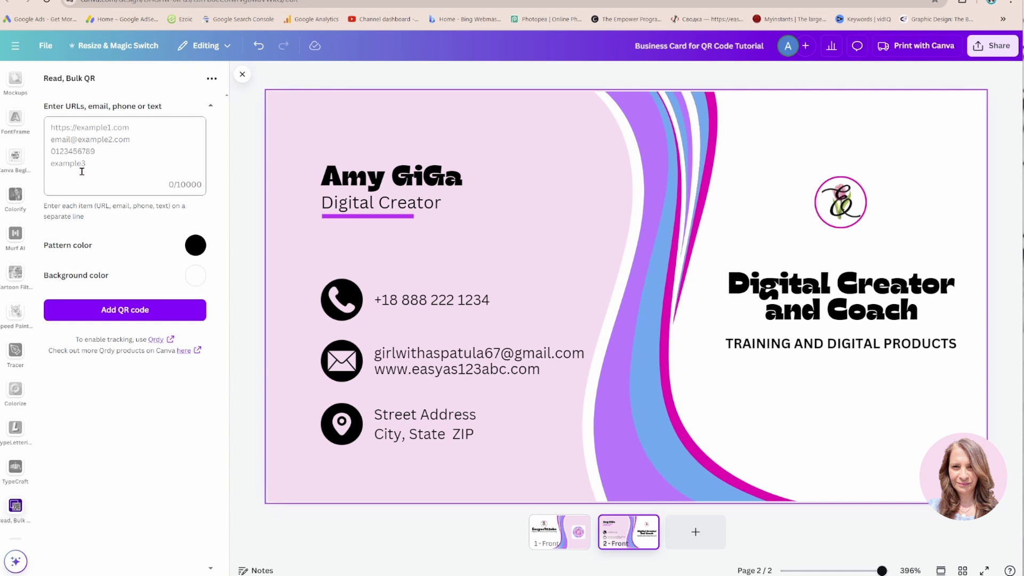
{"action": "left_click", "coordinate": [127, 124]}
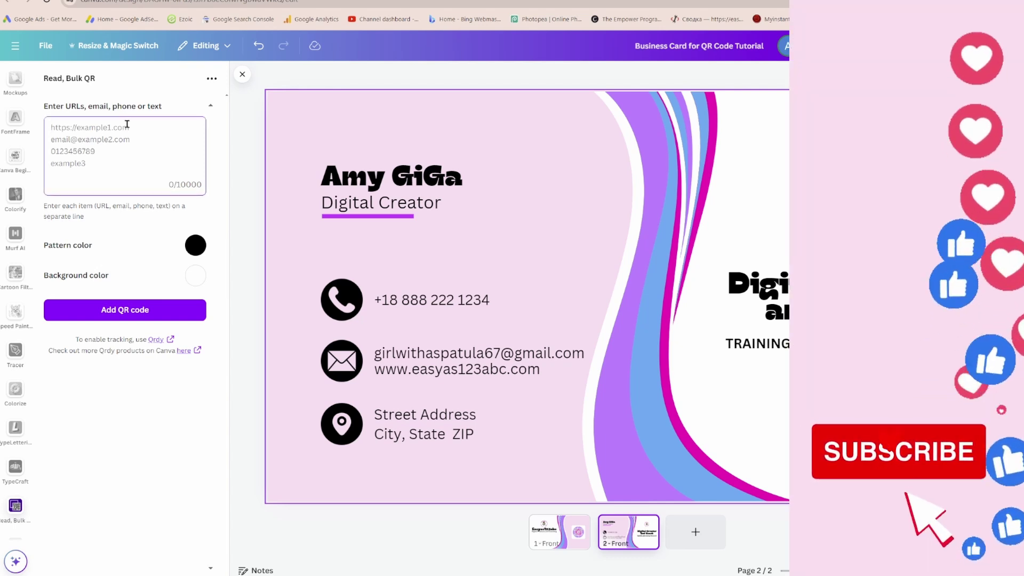
{"action": "type", "text": "eas"}
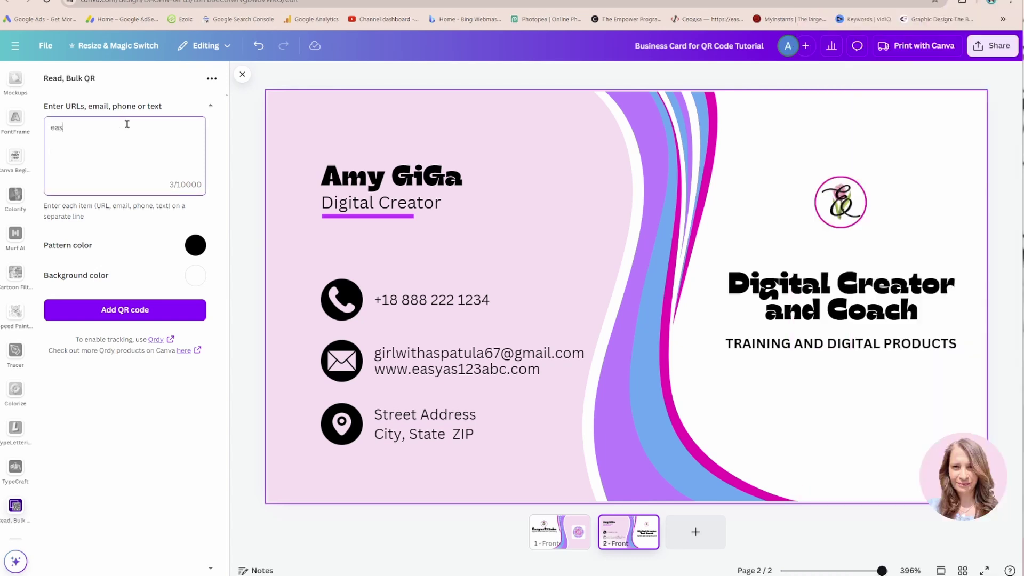
{"action": "type", "text": "yas123abc.com"}
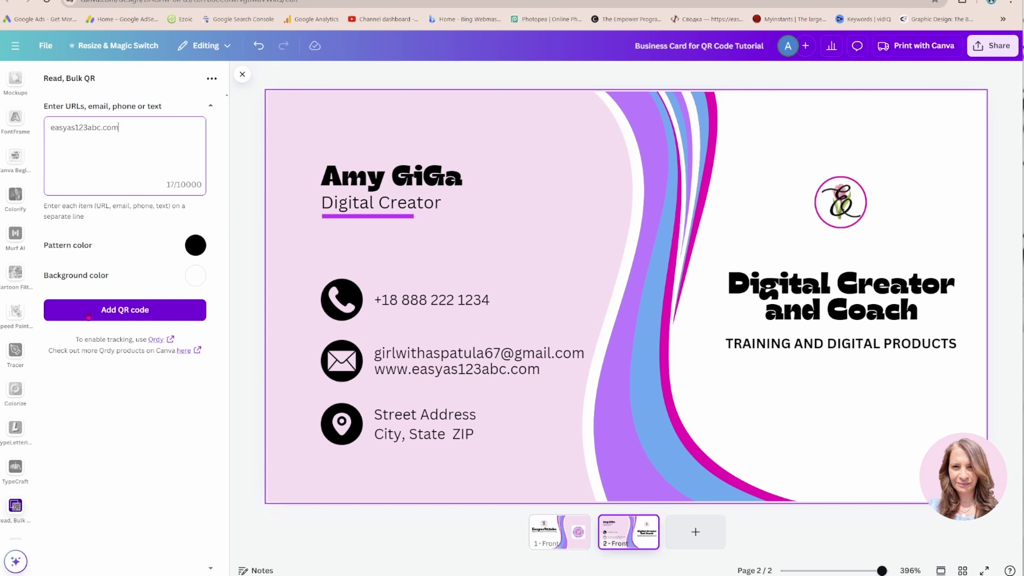
Step: Add the black QR code, shrink it and place it beneath TRAINING AND DIGITAL PRODUCTS
{"action": "left_click", "coordinate": [88, 316]}
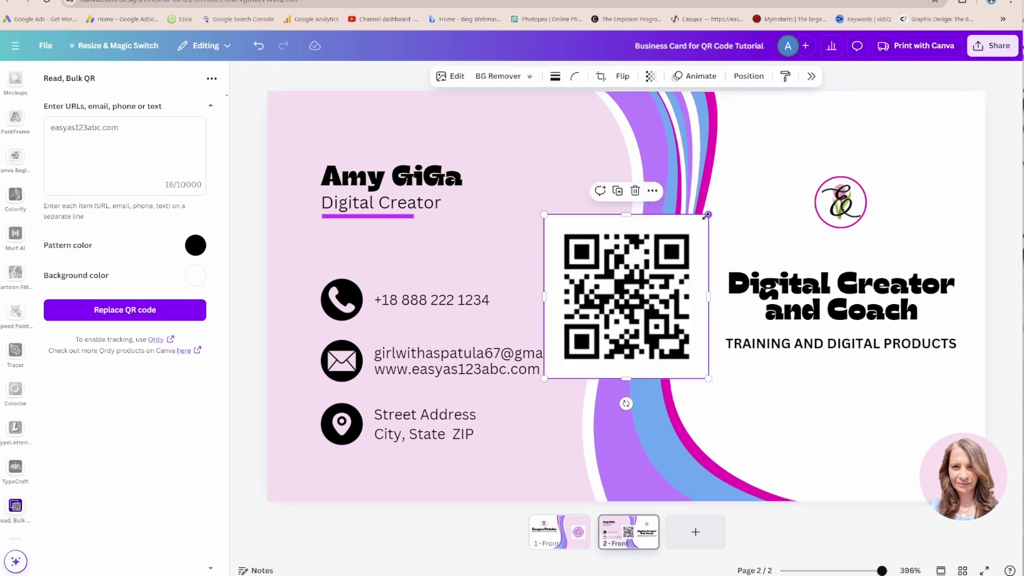
{"action": "left_click_drag", "start_coordinate": [707, 215], "coordinate": [621, 294]}
{"action": "left_click_drag", "start_coordinate": [587, 335], "coordinate": [828, 402]}
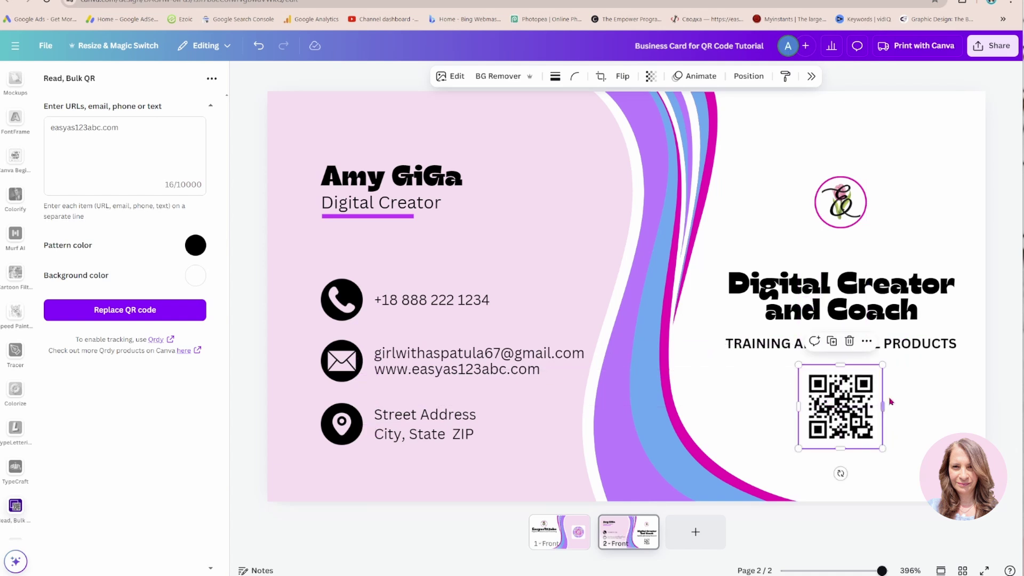
{"action": "left_click", "coordinate": [928, 389]}
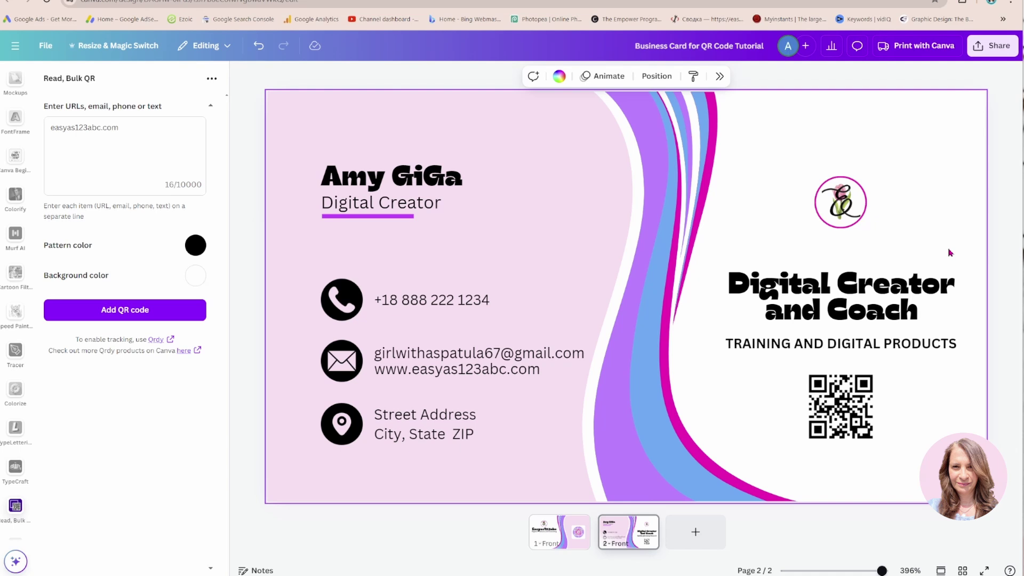
{"action": "scroll", "coordinate": [950, 252], "scroll_direction": "up", "scroll_amount": 2}
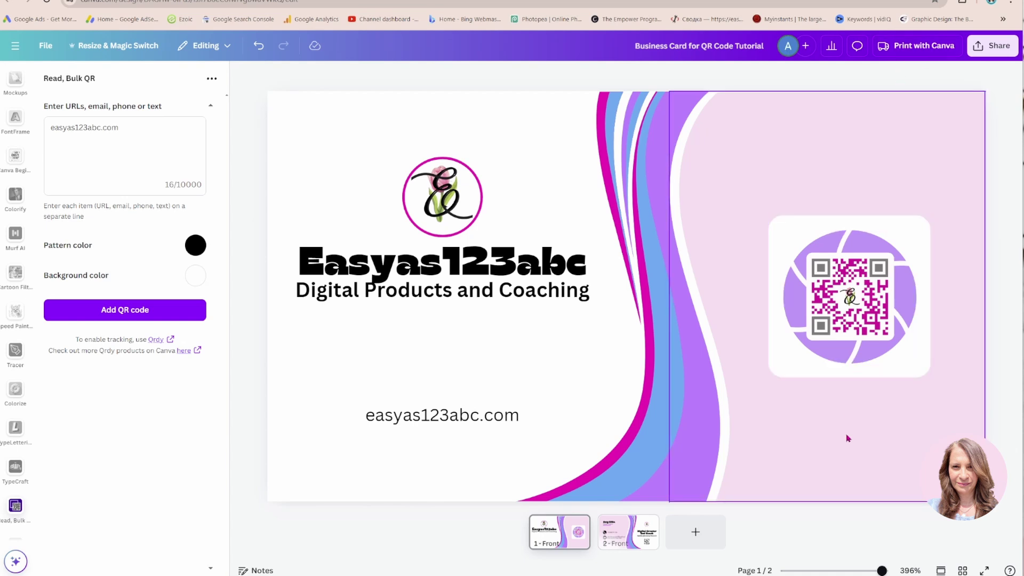
{"action": "scroll", "coordinate": [848, 438], "scroll_direction": "down", "scroll_amount": 2}
{"action": "left_click", "coordinate": [928, 390]}
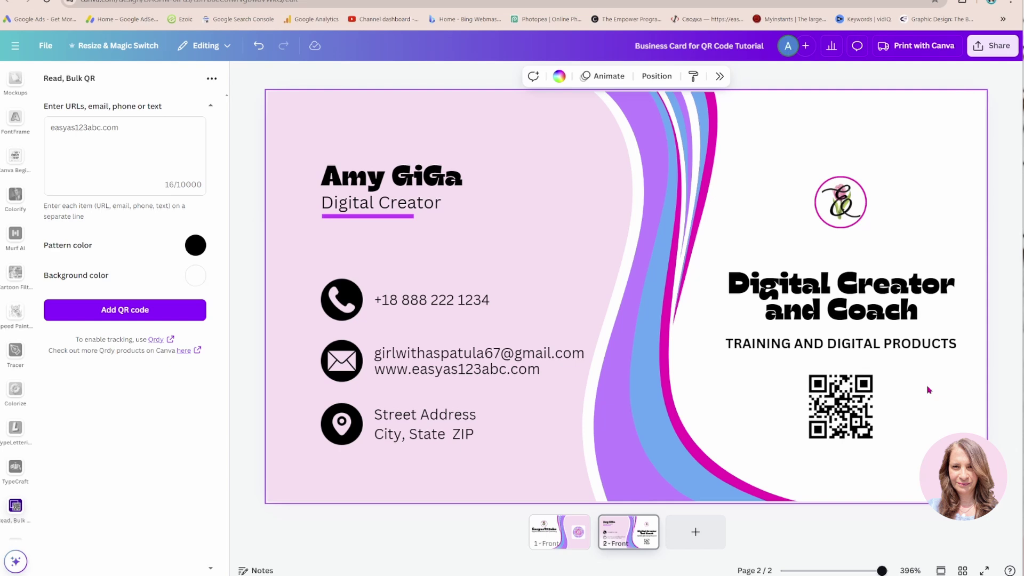